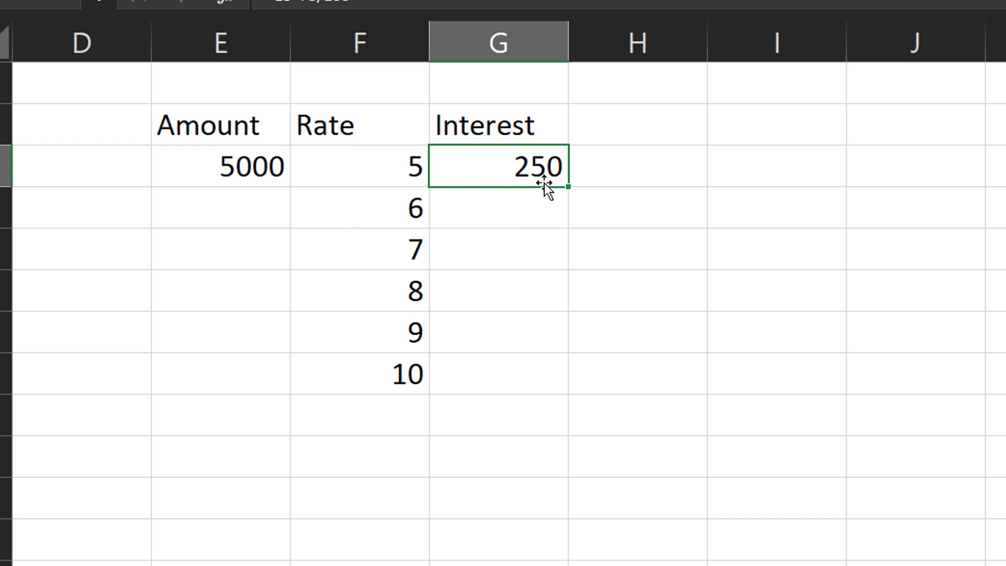
Fill the interest formula from G3 down to G8 and inspect the copied formula in G4
{"action": "left_click_drag", "start_coordinate": [569, 187], "coordinate": [553, 404]}
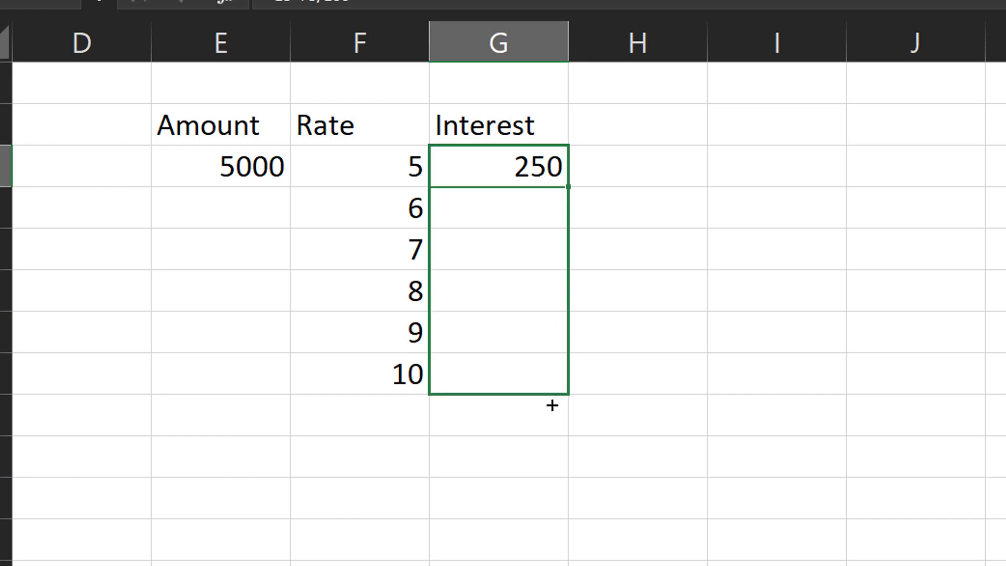
{"action": "left_click", "coordinate": [516, 206]}
{"action": "double_click", "coordinate": [516, 205]}
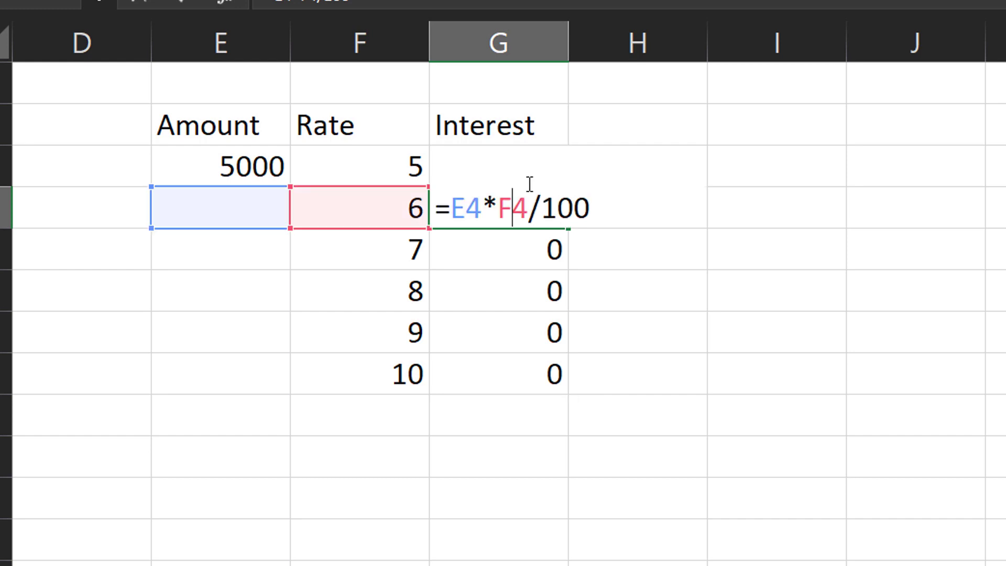
{"action": "key", "text": "Escape"}
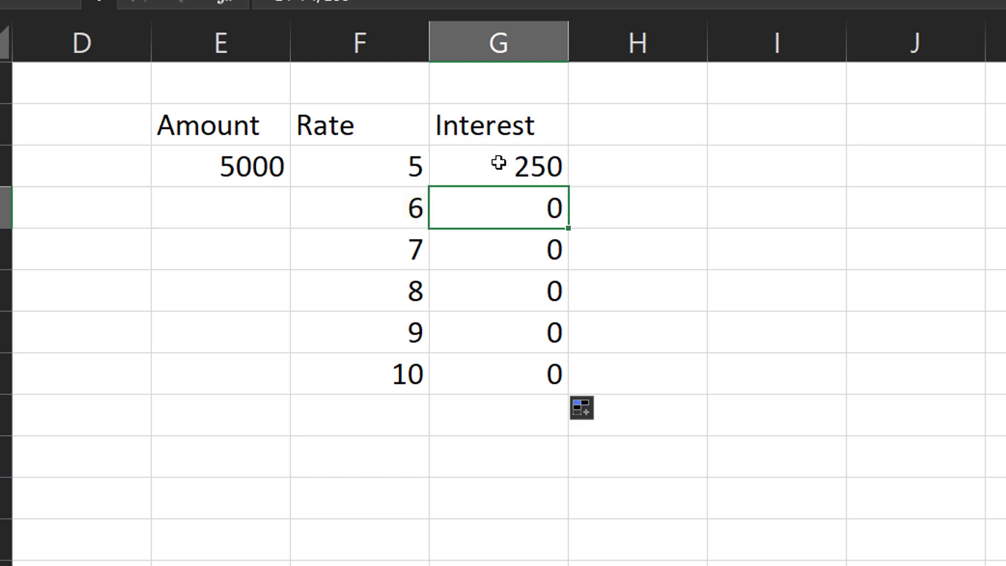
Compare the cell references in the interest formulas of G3 and G4
{"action": "left_click", "coordinate": [498, 163]}
{"action": "double_click", "coordinate": [498, 163]}
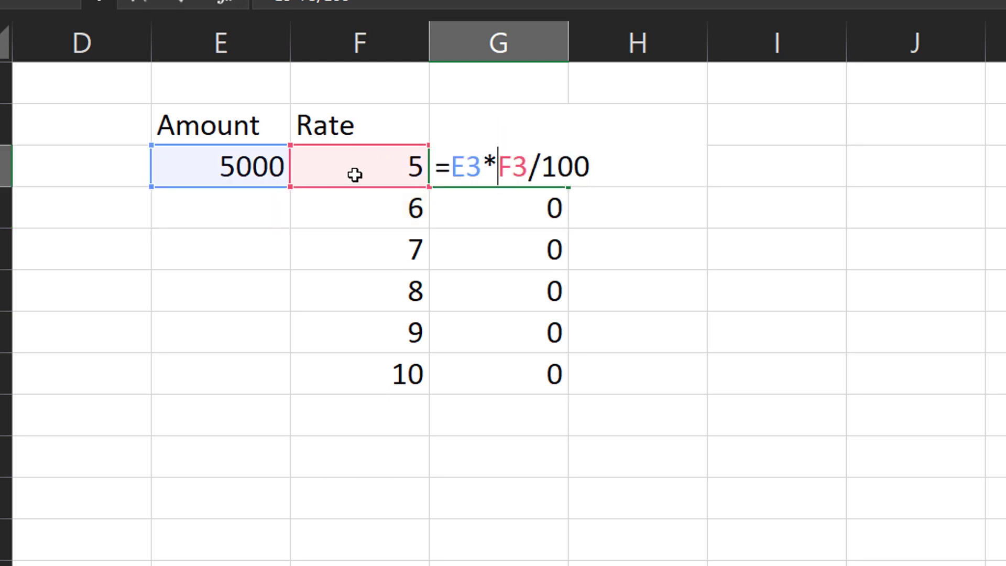
{"action": "key", "text": "Escape"}
{"action": "double_click", "coordinate": [551, 210]}
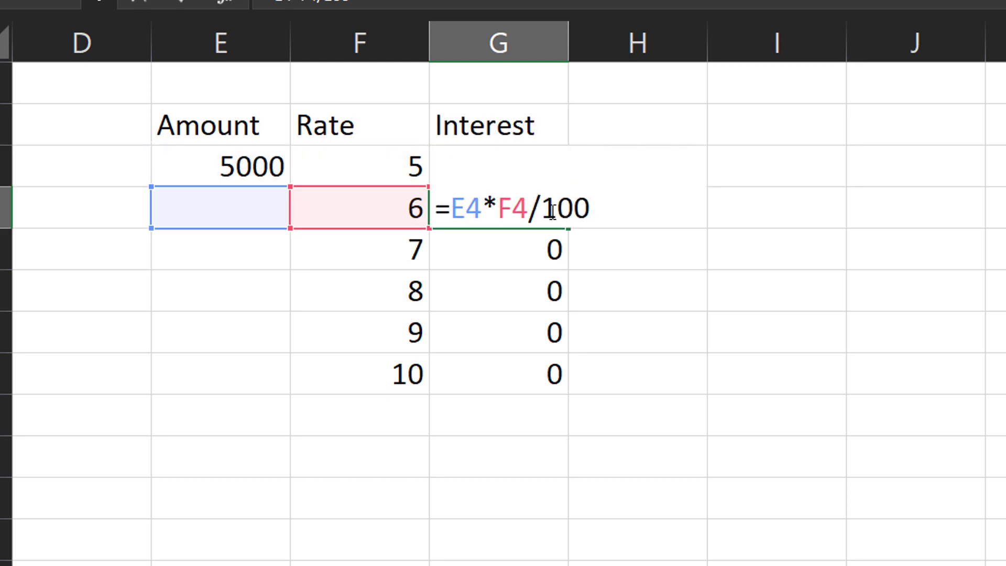
{"action": "key", "text": "Escape"}
Fill the 5000 amount from E3 down to E8
{"action": "left_click", "coordinate": [235, 198]}
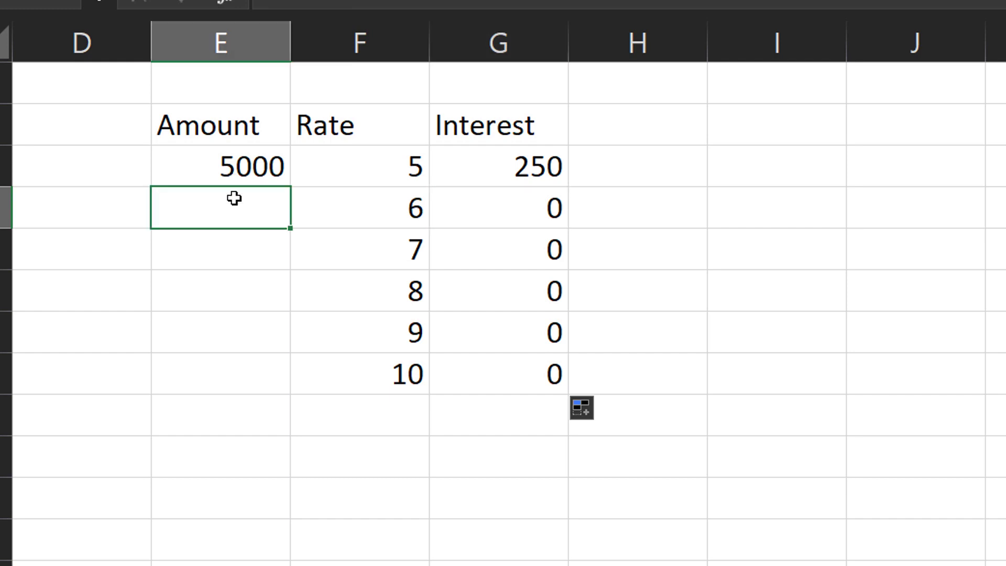
{"action": "type", "text": "5"}
{"action": "key", "text": "BackSpace"}
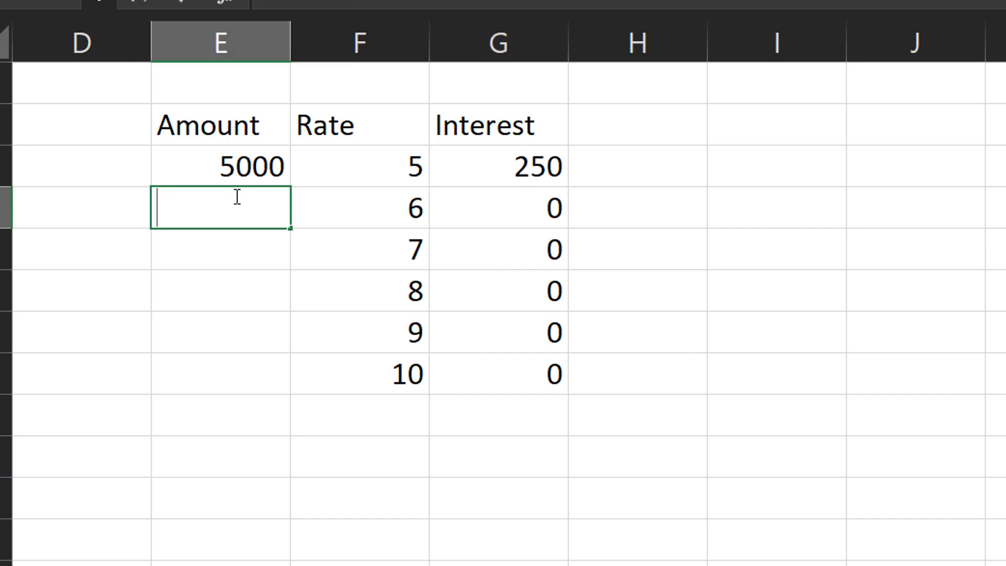
{"action": "left_click", "coordinate": [236, 164]}
{"action": "left_click_drag", "start_coordinate": [293, 186], "coordinate": [287, 397]}
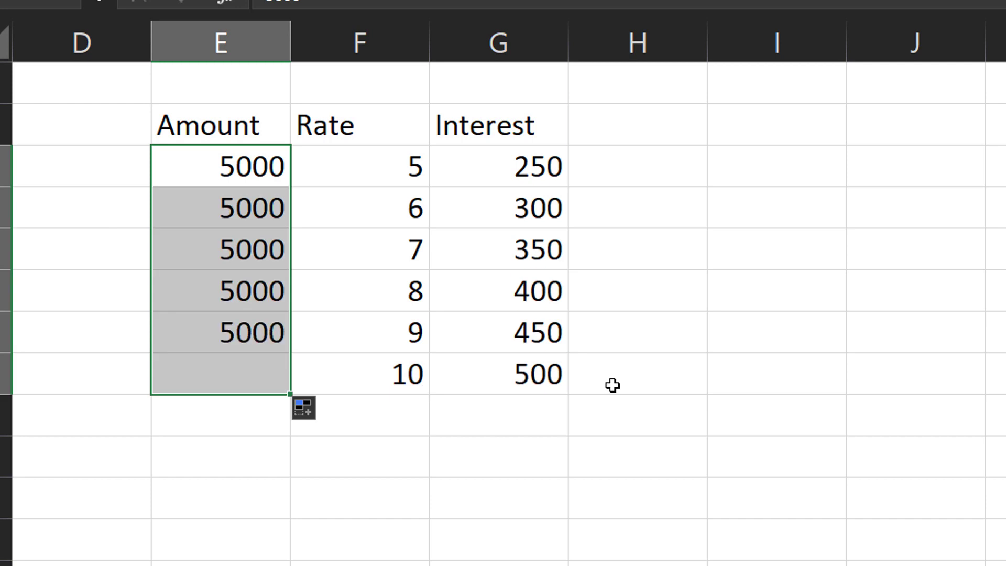
Clear the copied amounts from E4:E8
{"action": "left_click", "coordinate": [255, 213]}
{"action": "left_click_drag", "start_coordinate": [255, 214], "coordinate": [231, 390]}
{"action": "key", "text": "Delete"}
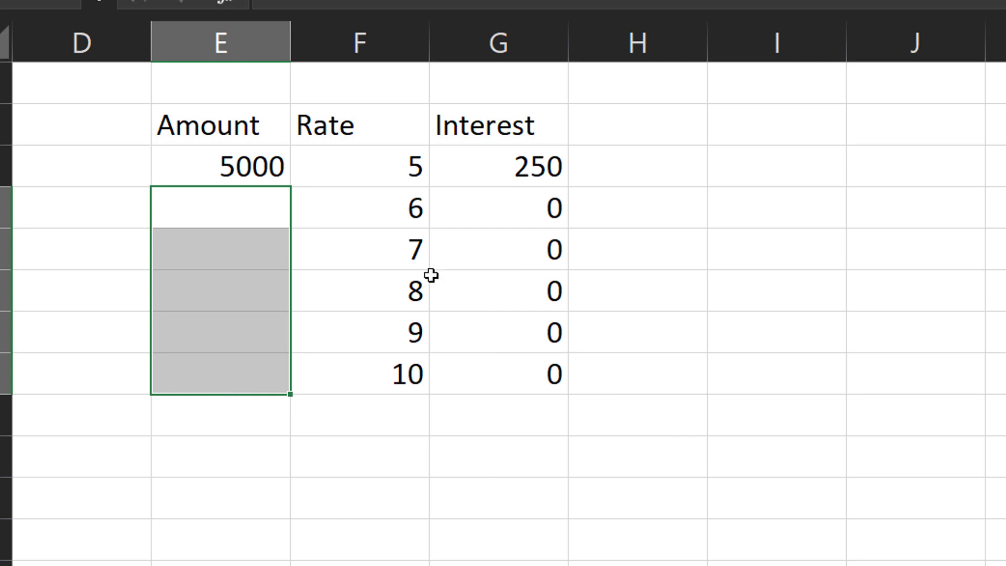
Make the E3 reference in G3's interest formula absolute so it reads =$E$3*F3/100
{"action": "left_click", "coordinate": [537, 198]}
{"action": "double_click", "coordinate": [529, 163]}
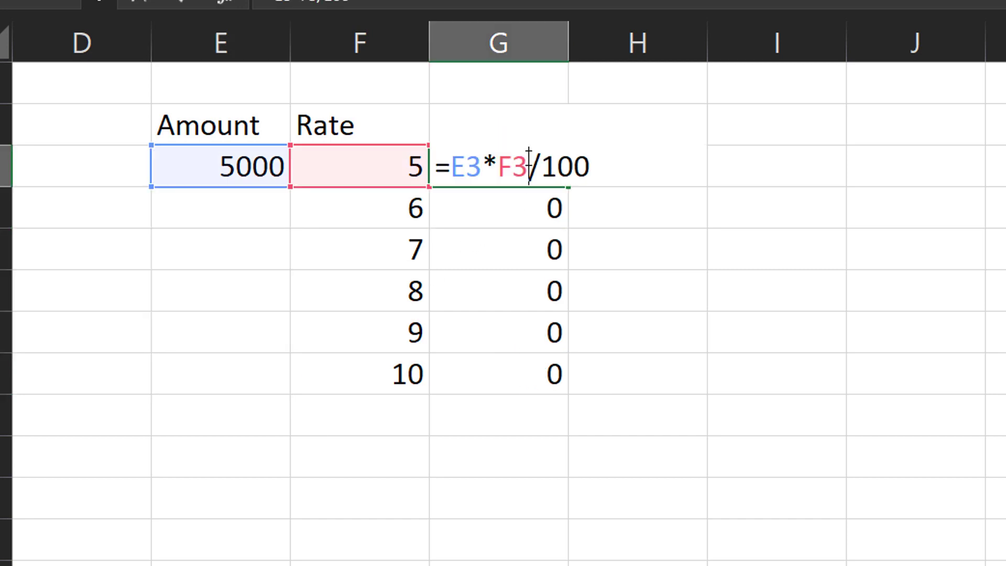
{"action": "left_click_drag", "start_coordinate": [482, 164], "coordinate": [449, 165]}
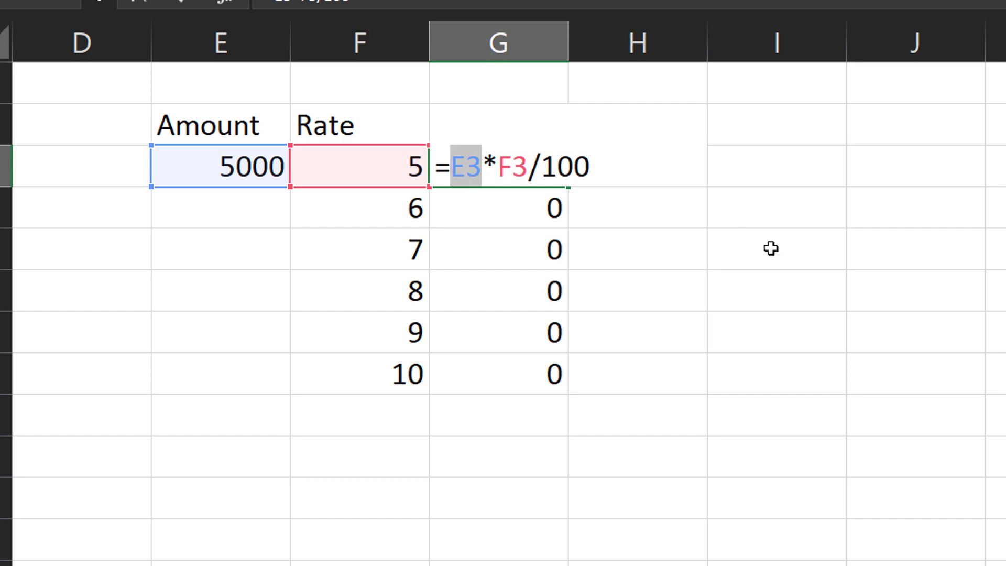
{"action": "key", "text": "Right"}
{"action": "key", "text": "Left"}
{"action": "key", "text": "Left"}
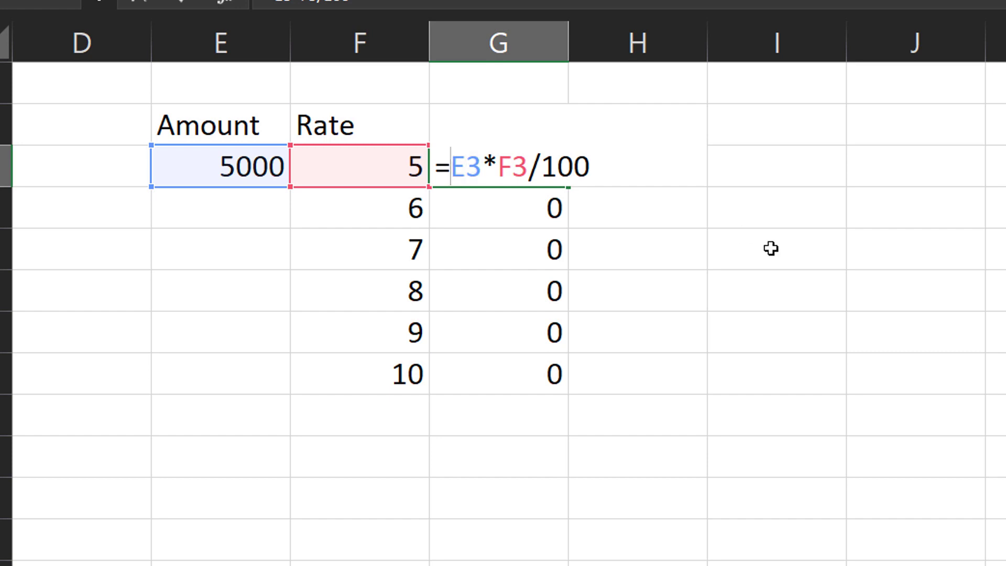
{"action": "key", "text": "shift+Right"}
{"action": "key", "text": "shift+Right"}
{"action": "key", "text": "F4"}
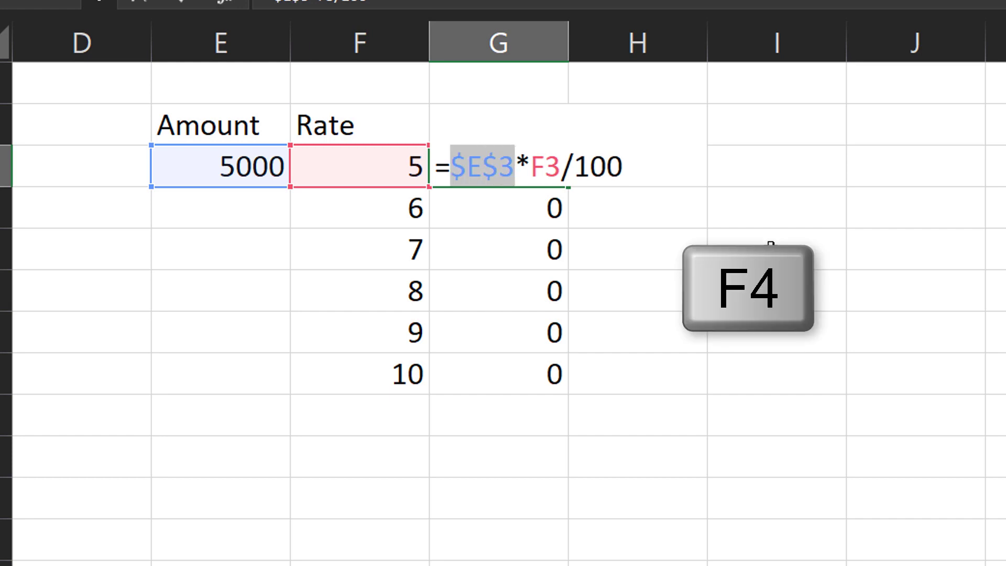
{"action": "key", "text": "Return"}
Fill the formula with the absolute reference from G3 down to G8
{"action": "left_click", "coordinate": [536, 181]}
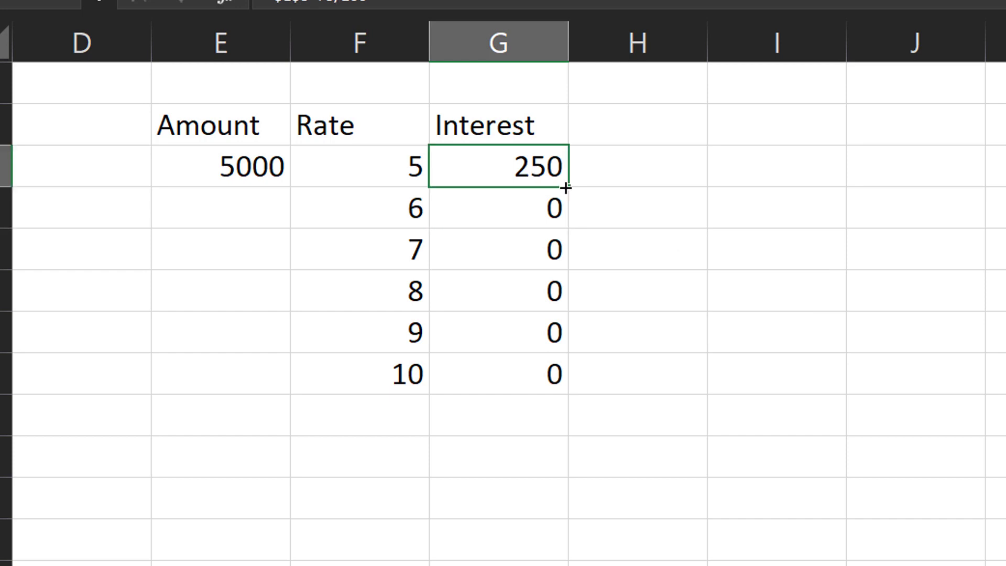
{"action": "left_click_drag", "start_coordinate": [566, 187], "coordinate": [562, 390]}
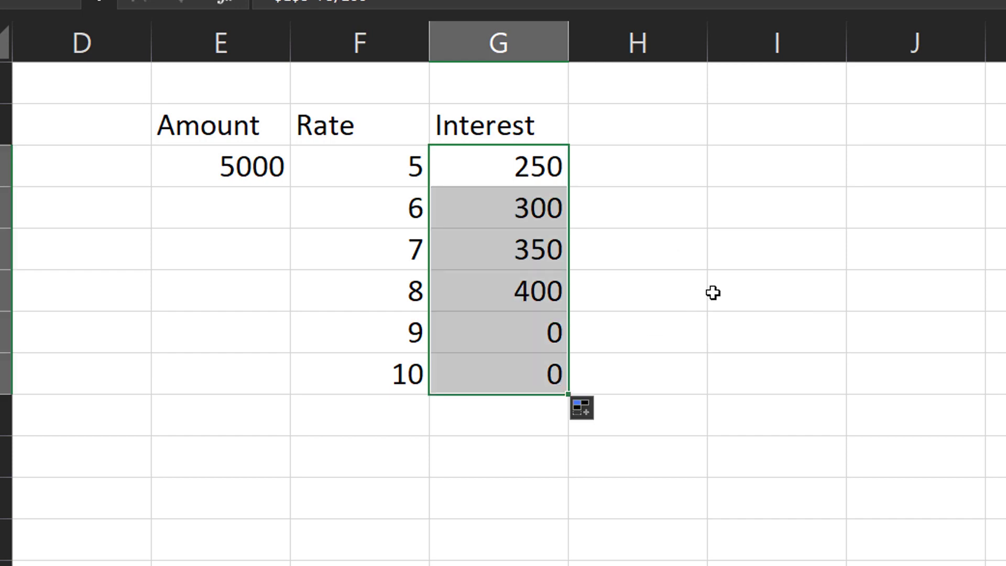
{"action": "left_click", "coordinate": [530, 203]}
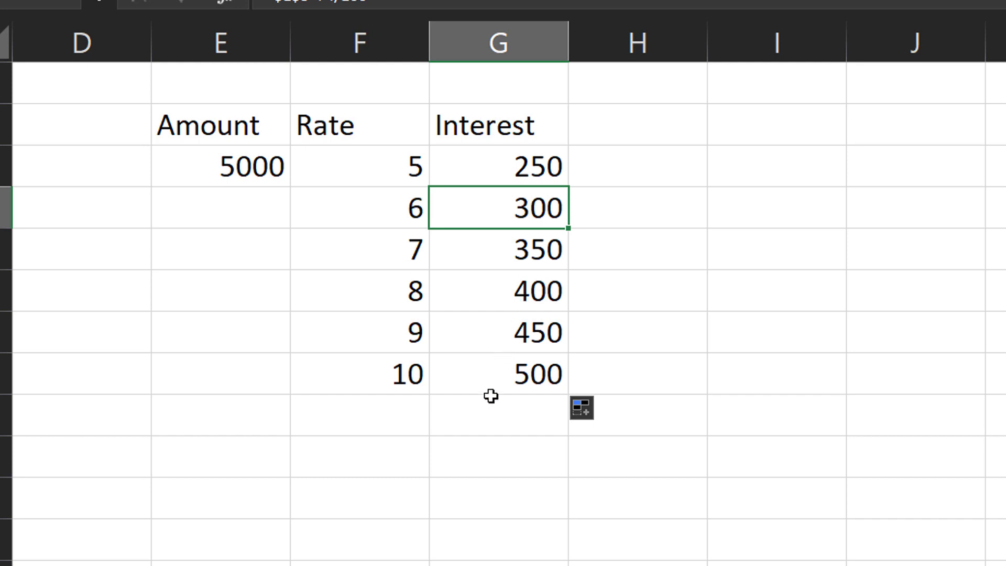
Check the cell references in the copied interest formulas of G8 and G6
{"action": "left_click", "coordinate": [506, 389]}
{"action": "double_click", "coordinate": [506, 389]}
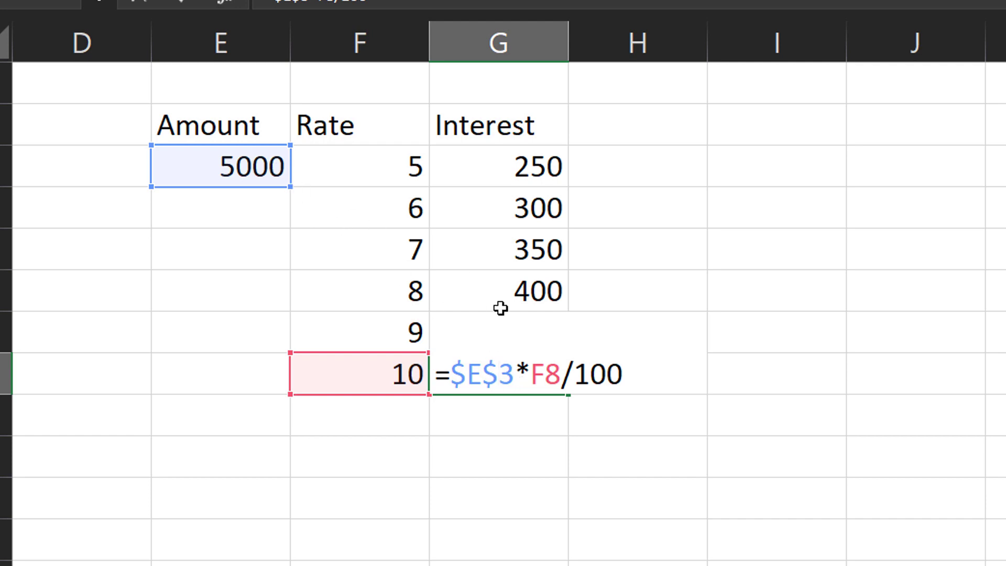
{"action": "key", "text": "Escape"}
{"action": "double_click", "coordinate": [515, 300]}
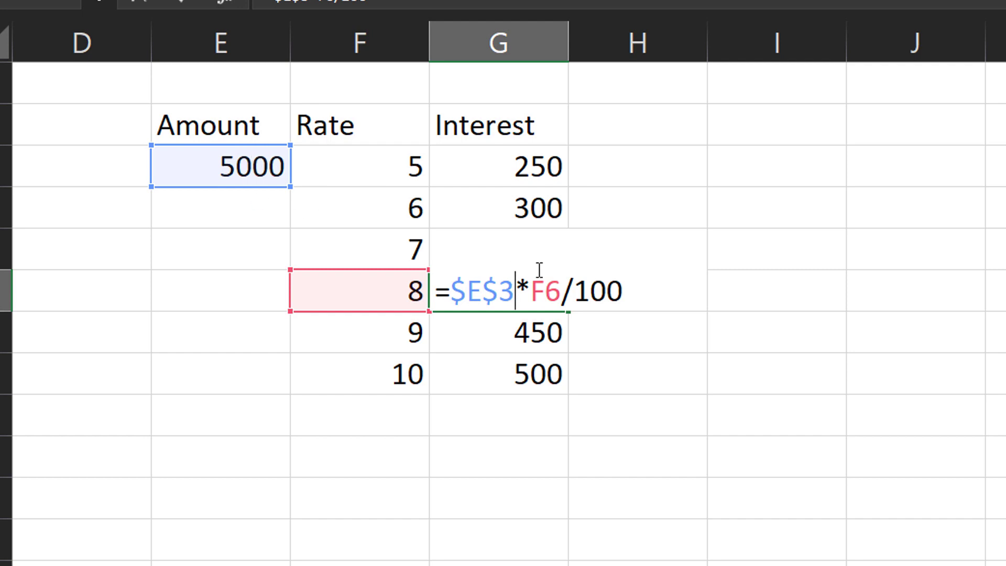
{"action": "key", "text": "Escape"}
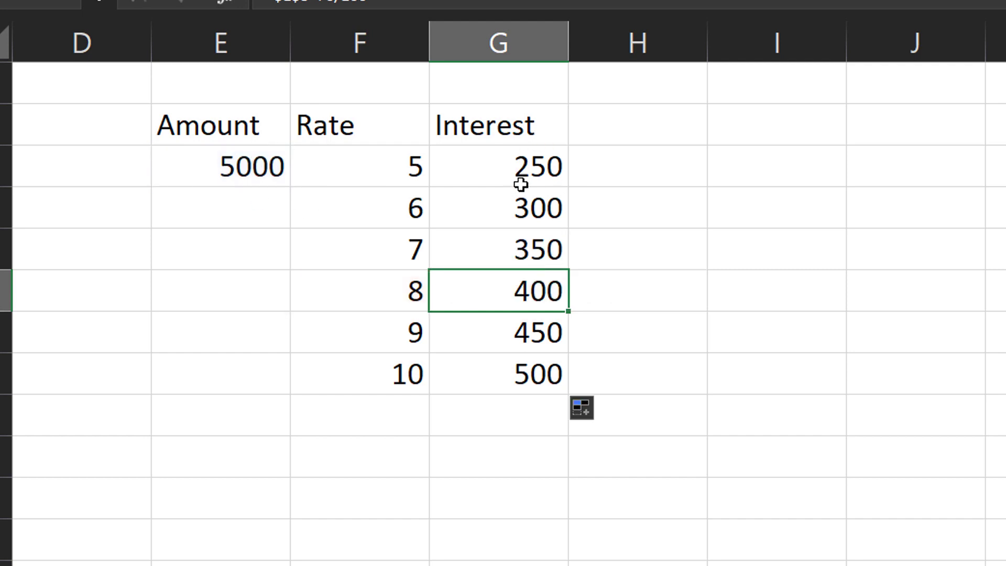
Examine the $E$3 part of the formula in G4, including the dollar signs before the column and the row
{"action": "double_click", "coordinate": [537, 209]}
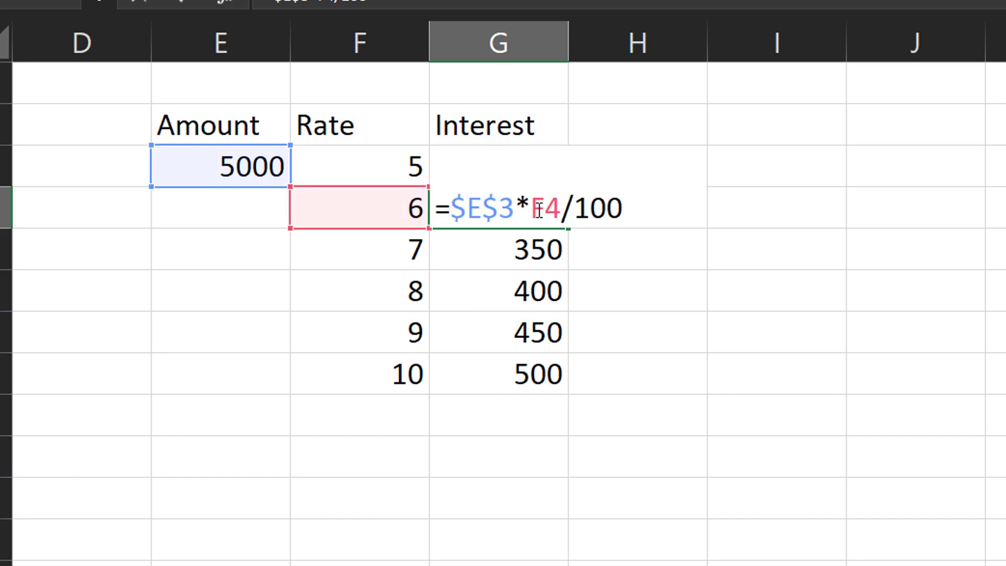
{"action": "key", "text": "Left"}
{"action": "key", "text": "shift+Left"}
{"action": "key", "text": "shift+Left"}
{"action": "key", "text": "shift+Left"}
{"action": "key", "text": "shift+Left"}
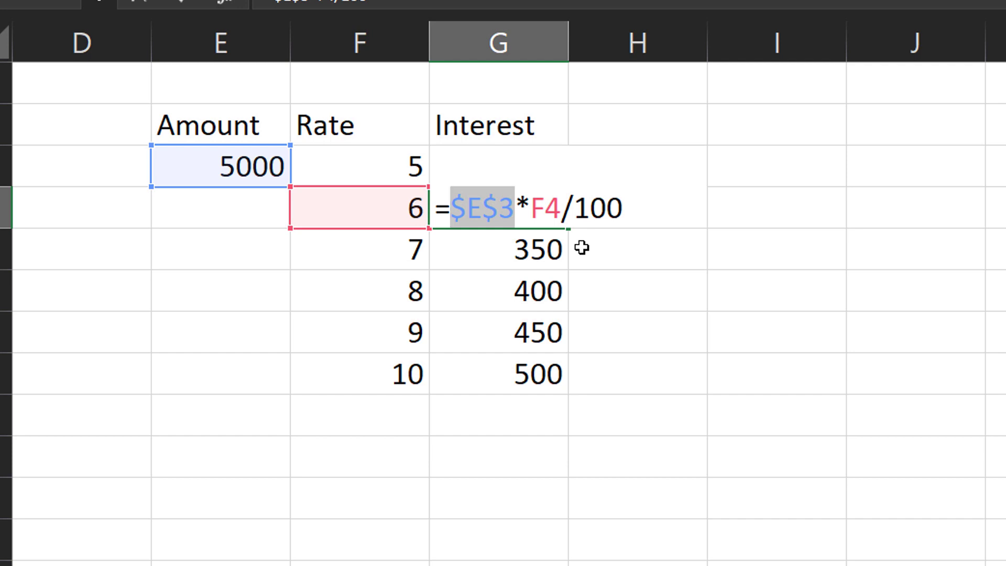
{"action": "key", "text": "Right"}
{"action": "key", "text": "Left"}
{"action": "key", "text": "Left"}
{"action": "key", "text": "Left"}
{"action": "key", "text": "shift+Left"}
{"action": "key", "text": "shift+Right"}
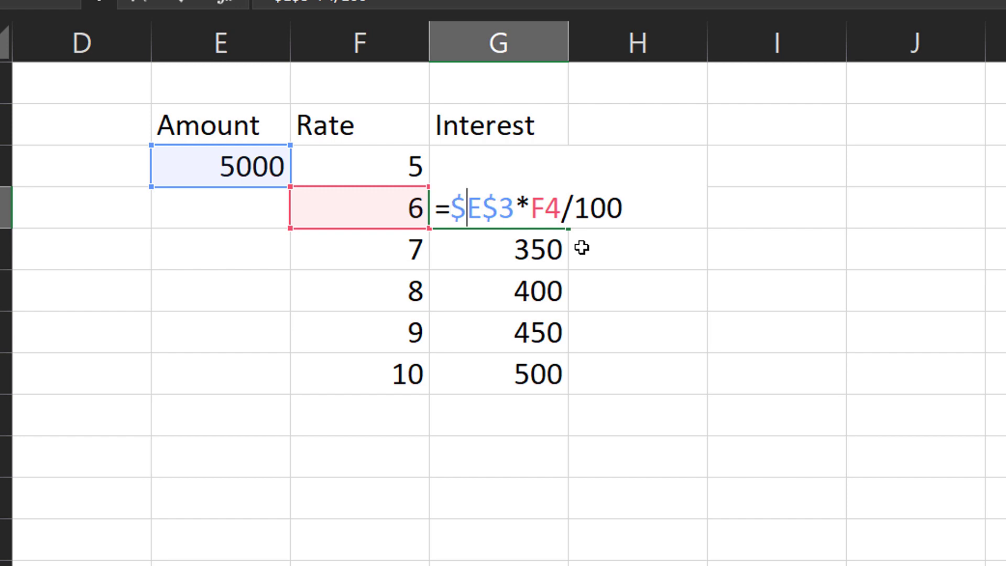
{"action": "key", "text": "Right"}
{"action": "key", "text": "Right"}
{"action": "key", "text": "Left"}
{"action": "key", "text": "Left"}
{"action": "key", "text": "Left"}
{"action": "key", "text": "shift+Right"}
{"action": "key", "text": "shift+Right"}
{"action": "key", "text": "Right"}
{"action": "key", "text": "Right"}
{"action": "key", "text": "Right"}
{"action": "key", "text": "shift+Left"}
{"action": "key", "text": "shift+Left"}
{"action": "key", "text": "shift+Left"}
{"action": "key", "text": "shift+Left"}
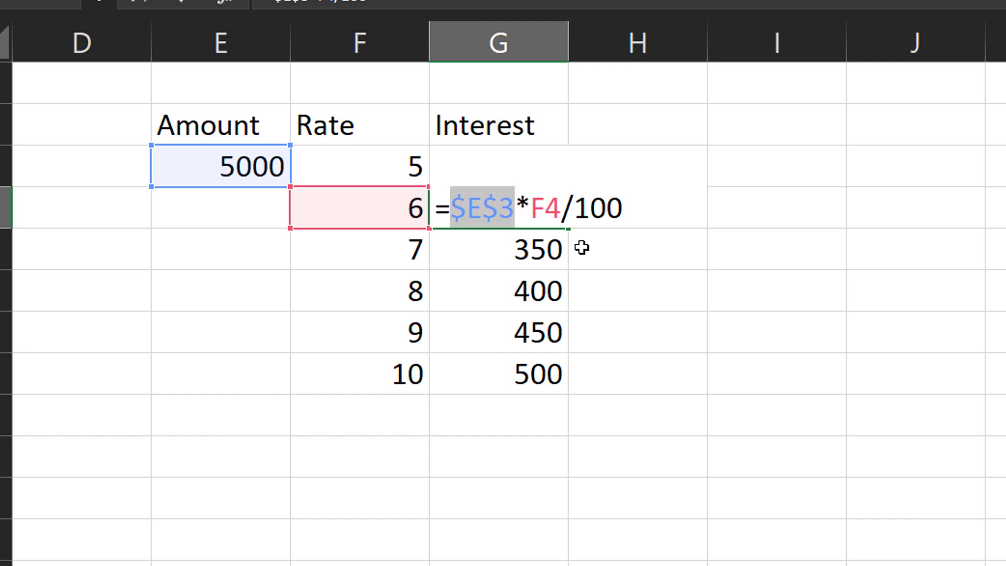
{"action": "key", "text": "Escape"}
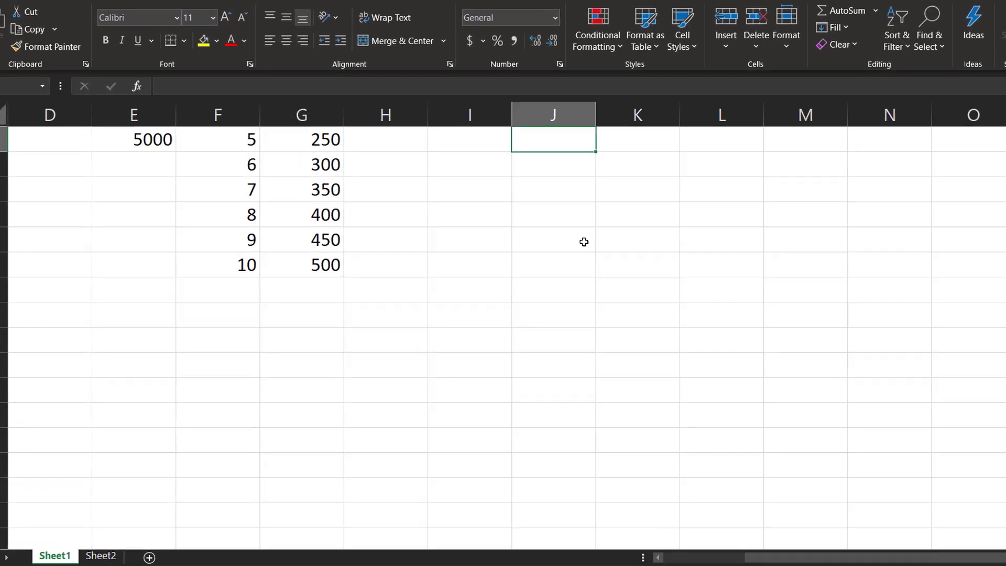
Enter 100 in I4 and 2 in J4
{"action": "scroll", "coordinate": [690, 189], "scroll_direction": "up", "scroll_amount": 1}
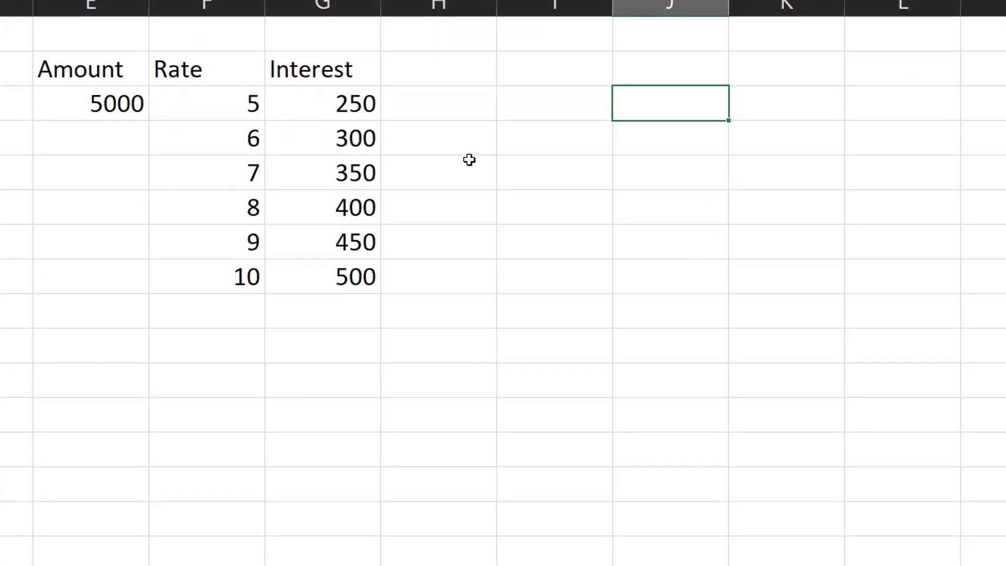
{"action": "left_click", "coordinate": [658, 152]}
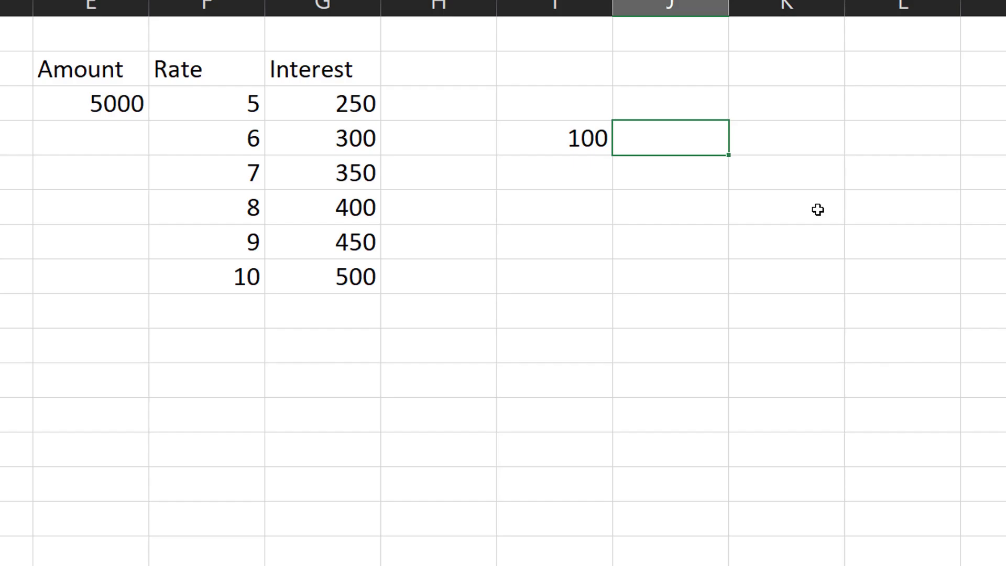
{"action": "key", "text": "Right"}
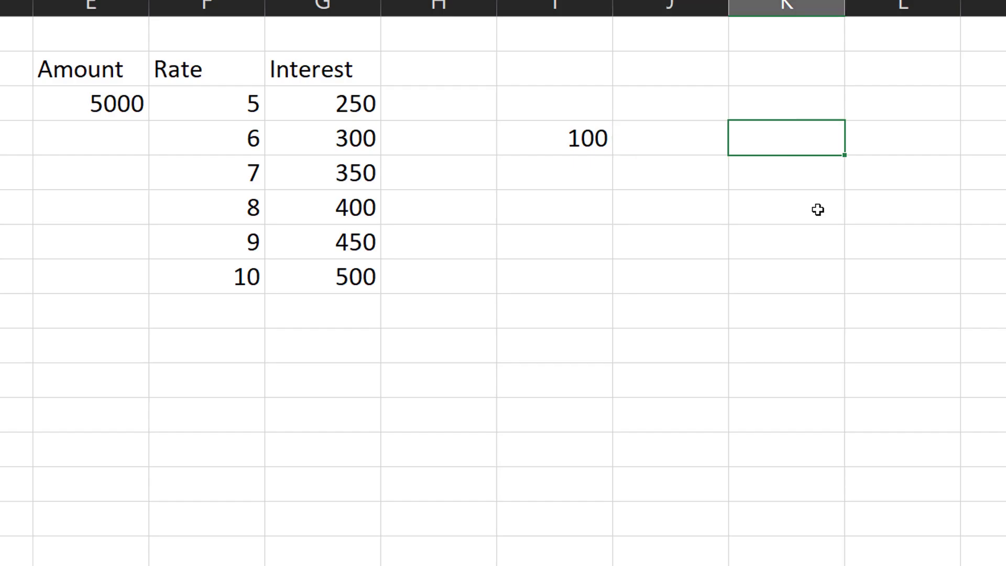
{"action": "key", "text": "Left"}
{"action": "type", "text": "2"}
{"action": "key", "text": "Return"}
Calculate the product of the two numbers in K4 with the formula =I4*J4
{"action": "key", "text": "Up"}
{"action": "key", "text": "Right"}
{"action": "type", "text": "="}
{"action": "left_click", "coordinate": [573, 139]}
{"action": "type", "text": "*"}
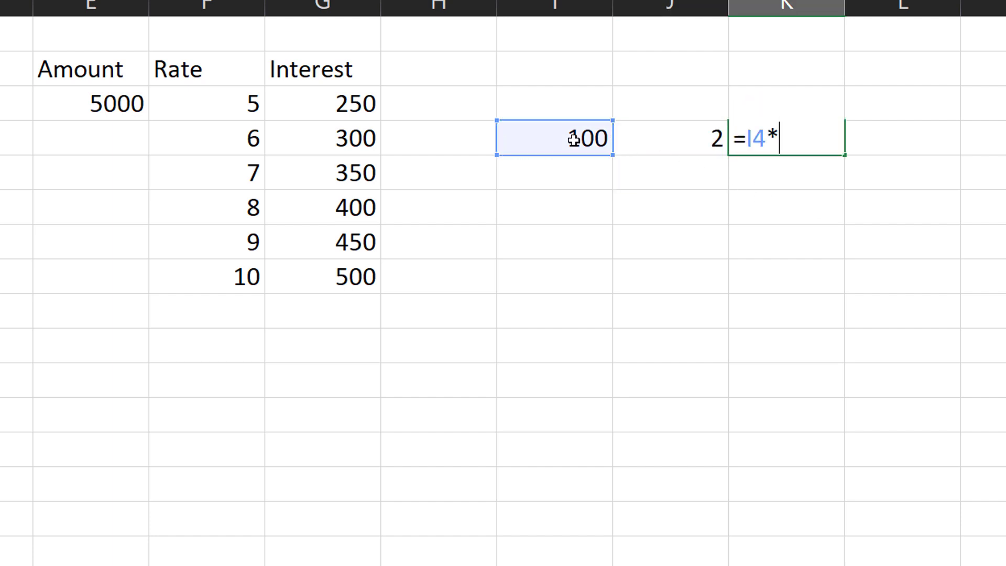
{"action": "left_click", "coordinate": [666, 145]}
{"action": "key", "text": "ctrl+Return"}
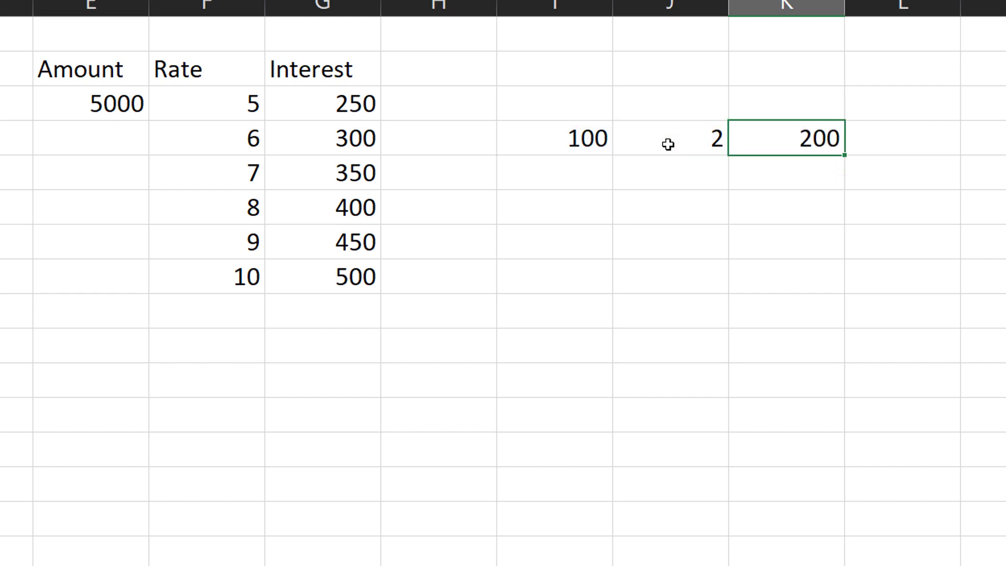
Hide the value in J4 by applying the custom number format ;;; to the cell
{"action": "left_click", "coordinate": [667, 144]}
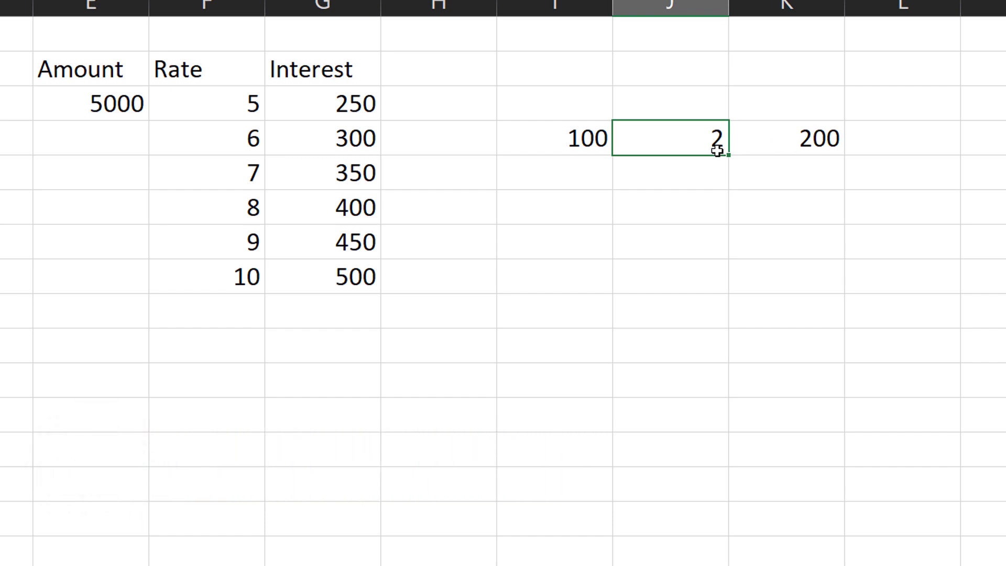
{"action": "right_click", "coordinate": [685, 137]}
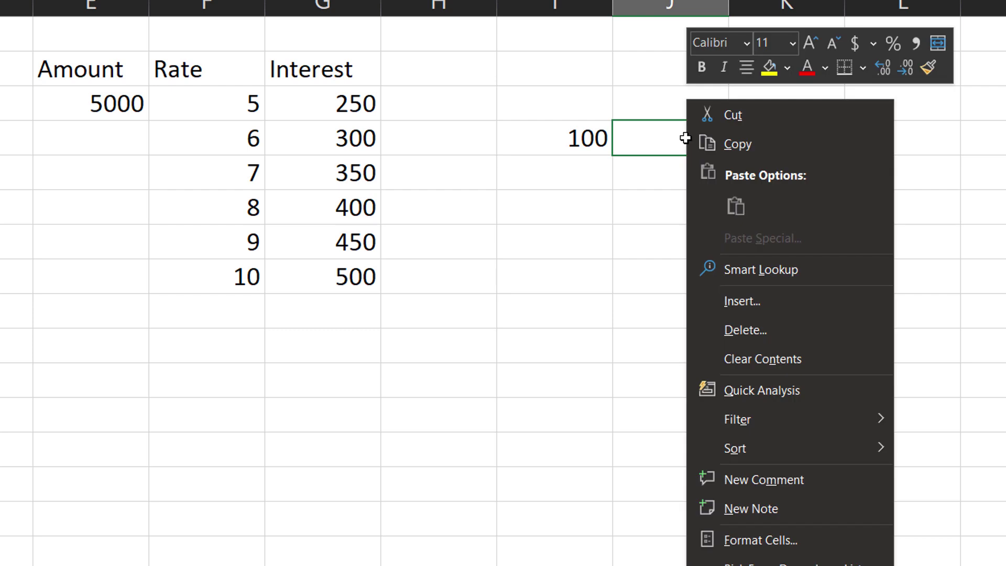
{"action": "left_click", "coordinate": [762, 539]}
{"action": "left_click_drag", "start_coordinate": [719, 152], "coordinate": [448, 48]}
{"action": "left_click", "coordinate": [276, 282]}
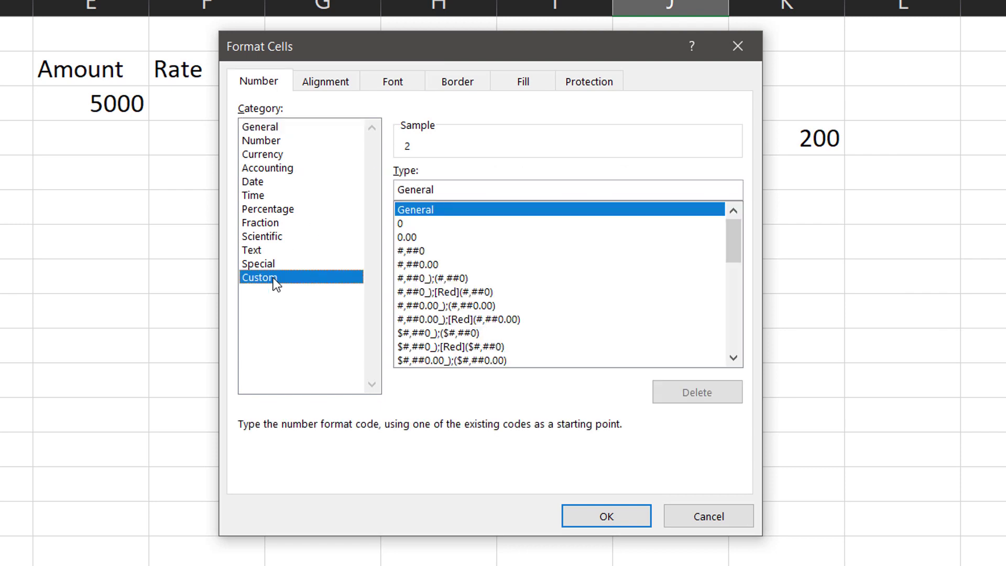
{"action": "left_click_drag", "start_coordinate": [472, 187], "coordinate": [346, 178]}
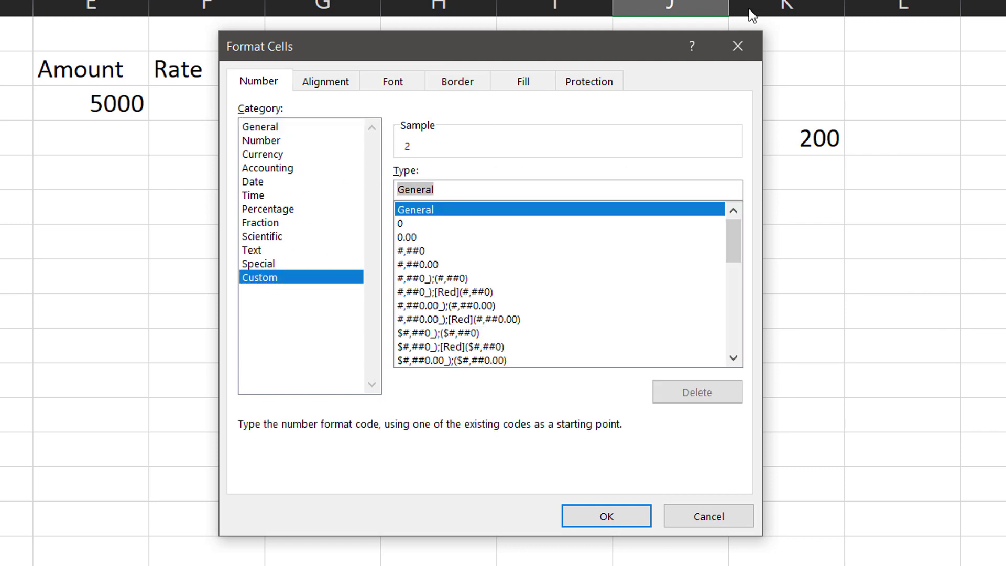
{"action": "type", "text": "??"}
{"action": "key", "text": "BackSpace"}
{"action": "key", "text": "BackSpace"}
{"action": "type", "text": ";;;"}
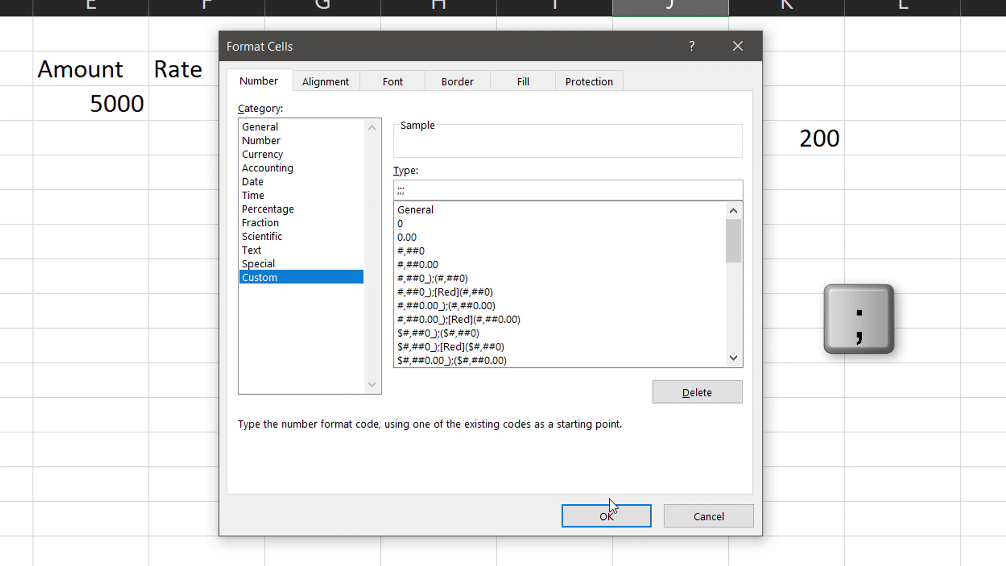
{"action": "left_click", "coordinate": [602, 517]}
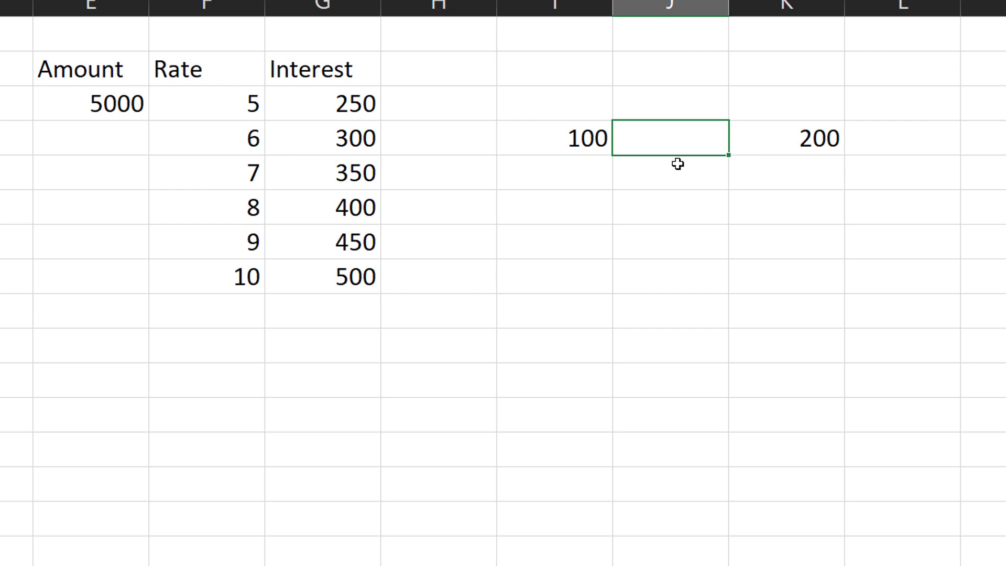
Change the first factor in I4 to 2000 so the product in K4 recalculates
{"action": "left_click", "coordinate": [558, 141]}
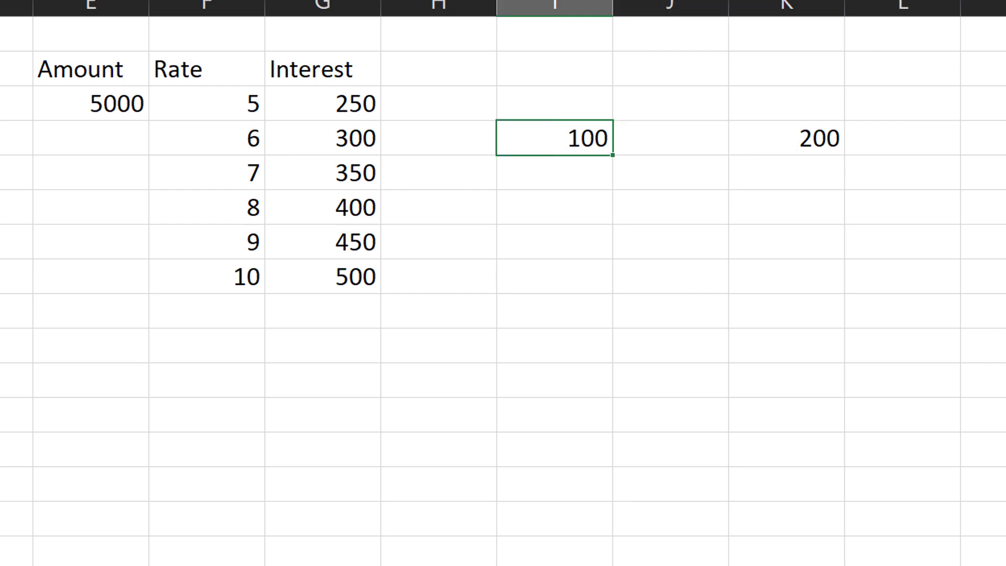
{"action": "type", "text": "2000"}
{"action": "key", "text": "Return"}
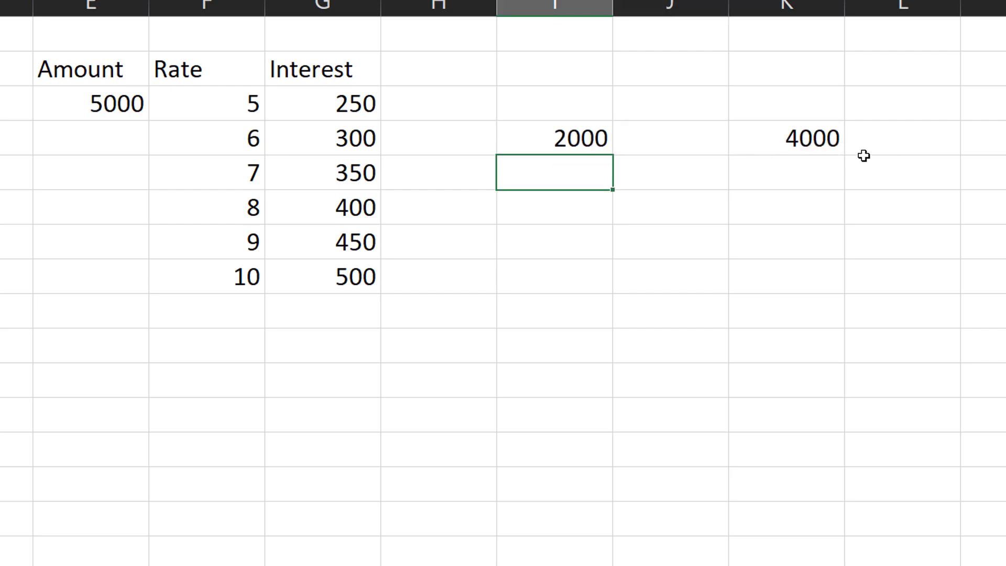
Enter 56 in J4, the cell whose value is hidden by the custom number format
{"action": "left_click", "coordinate": [691, 138]}
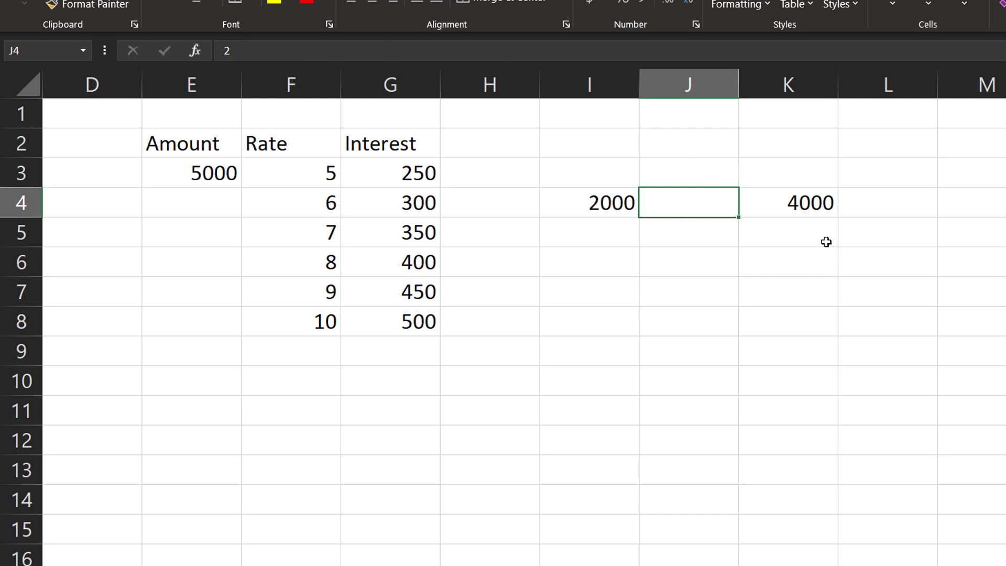
{"action": "type", "text": "56"}
{"action": "key", "text": "Return"}
Check the product formula in K4 and the stored value of the hidden cell J4 in turn
{"action": "key", "text": "Up"}
{"action": "key", "text": "Right"}
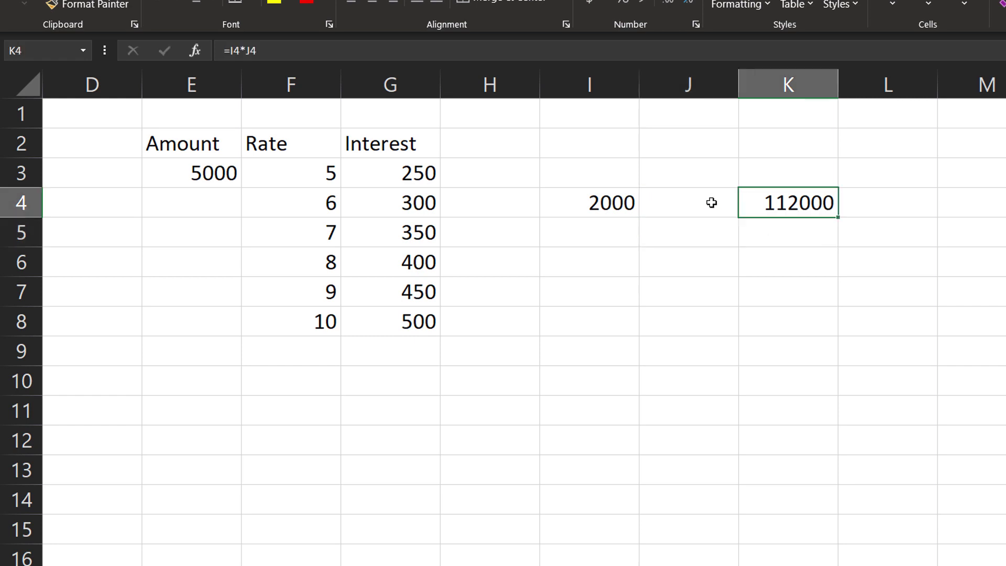
{"action": "key", "text": "Left"}
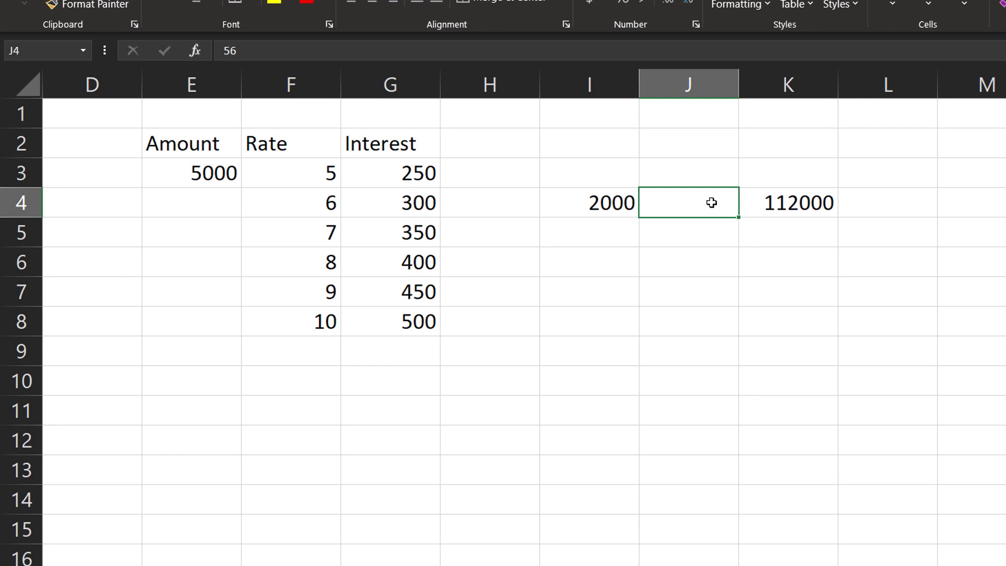
{"action": "key", "text": "Right"}
{"action": "key", "text": "Left"}
{"action": "key", "text": "Right"}
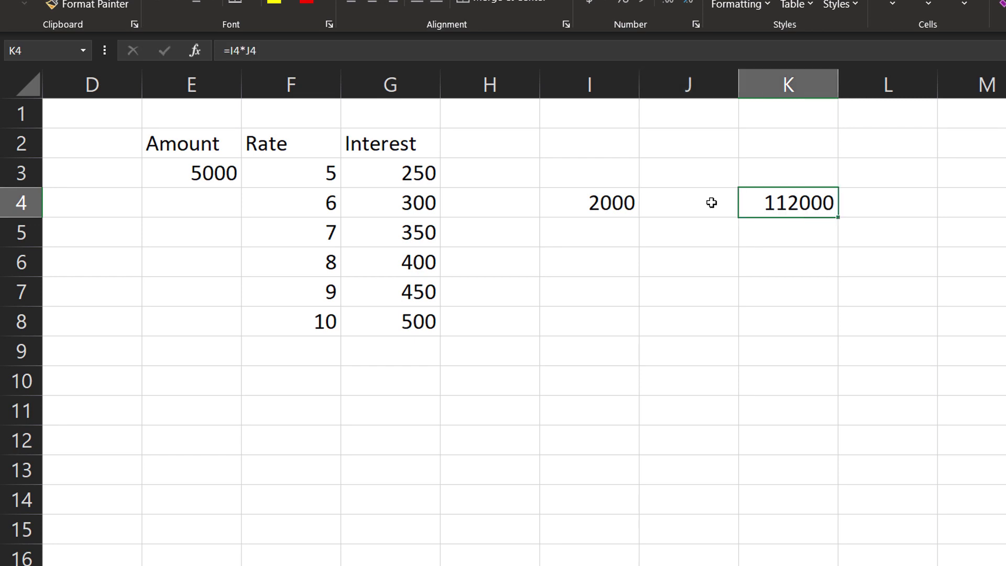